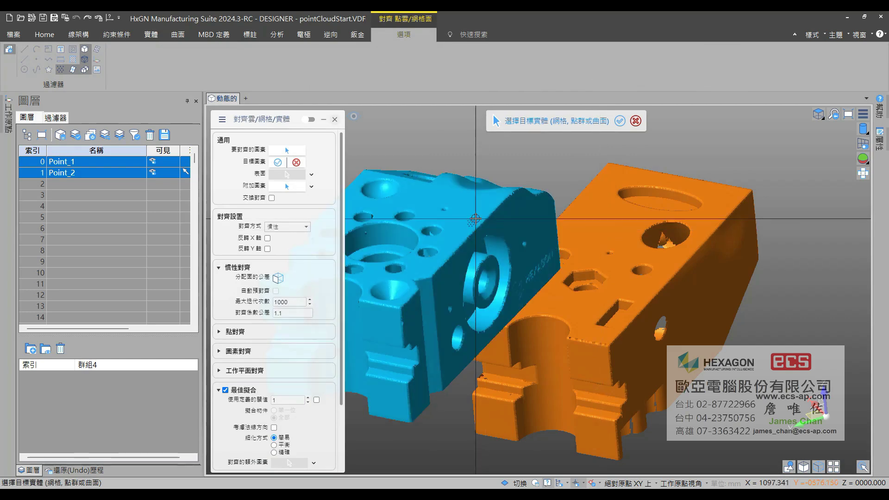
# - Align the blue point cloud to the orange point cloud with the inertia method and best fit, and accept the alignment
pyautogui.click(355, 117)
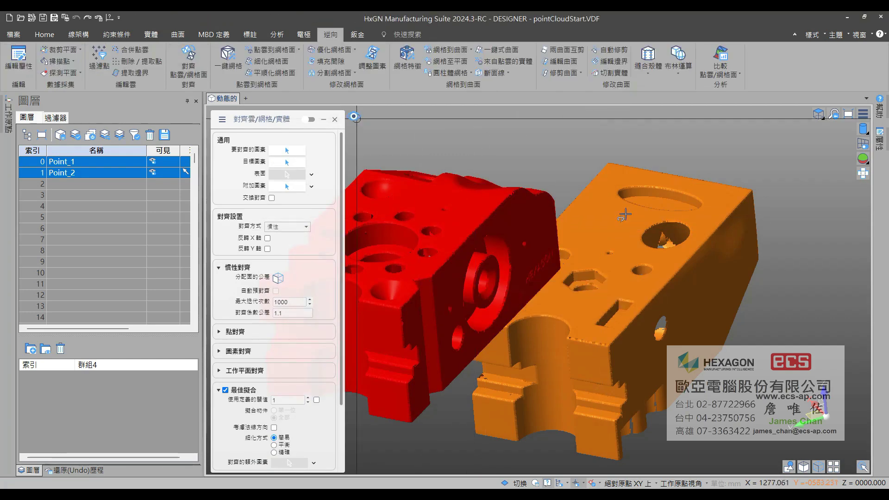
pyautogui.moveTo(606, 173); pyautogui.dragTo(562, 239, button='middle')
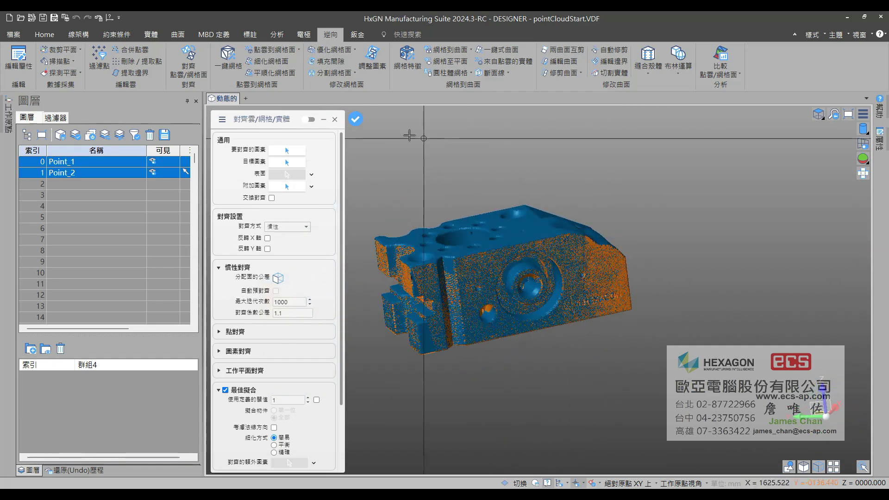
pyautogui.click(355, 119)
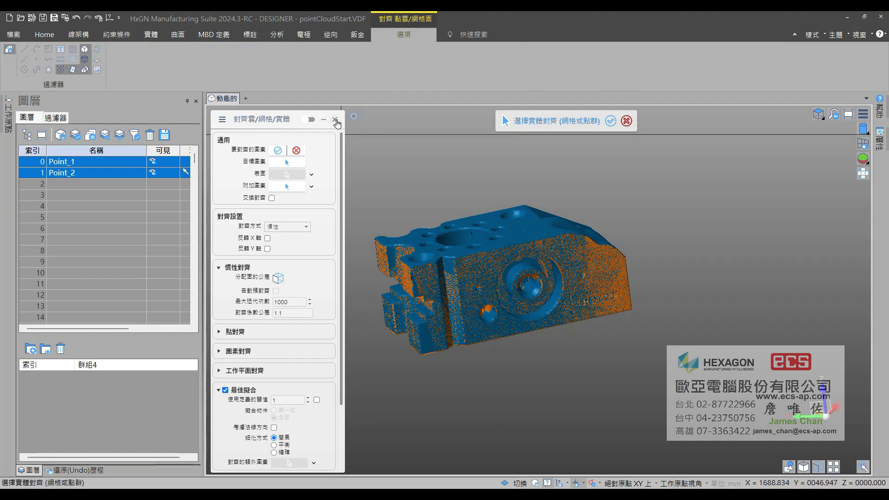
pyautogui.click(334, 119)
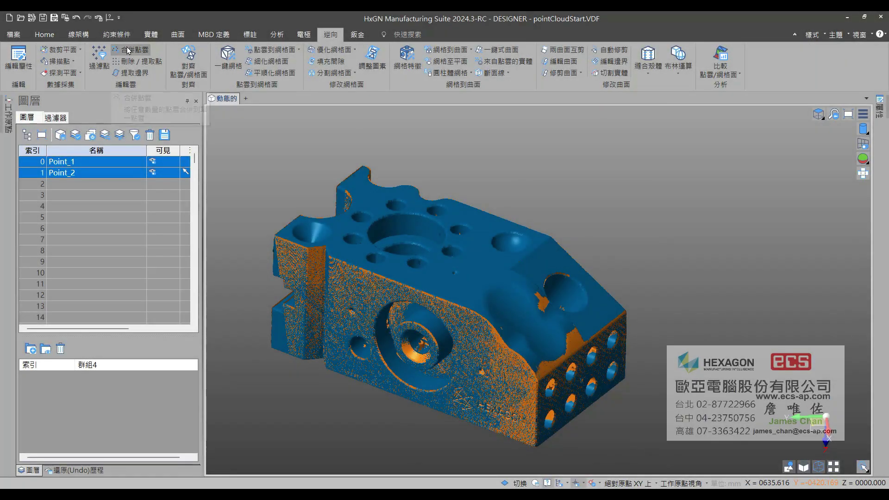
# - Merge the two aligned point clouds into a single cloud, with normals recalculated
pyautogui.click(128, 50)
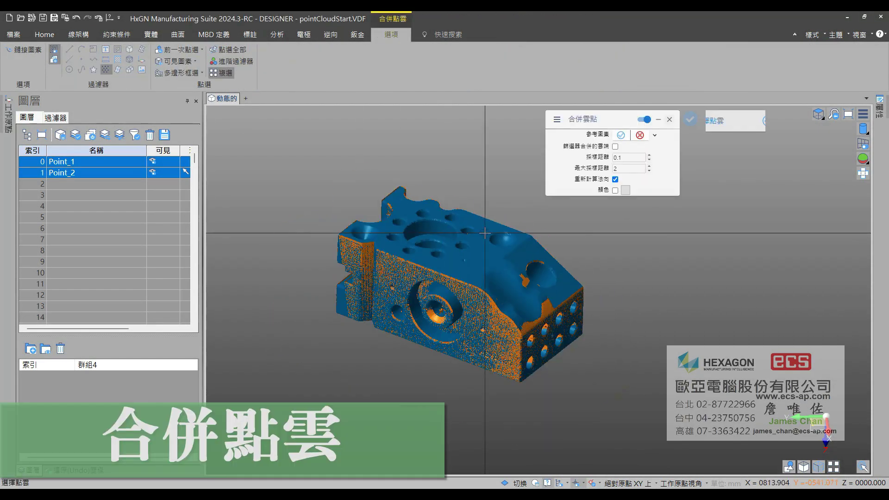
pyautogui.moveTo(269, 146); pyautogui.dragTo(668, 374)
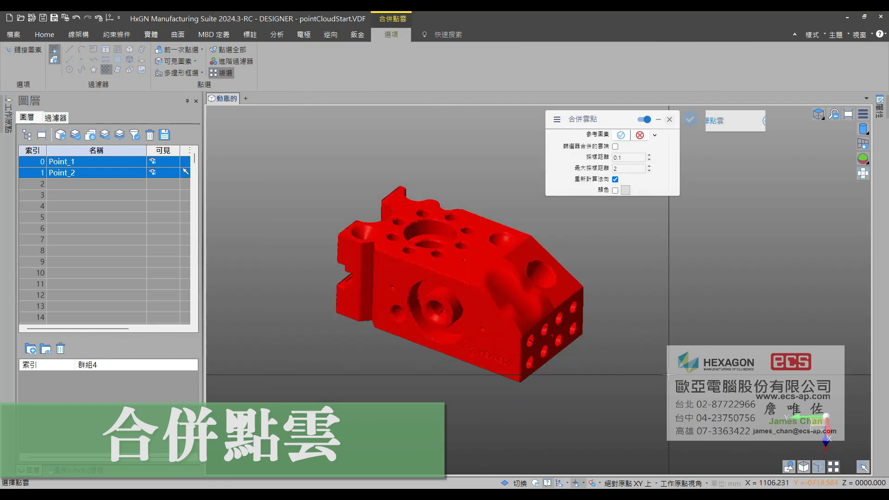
pyautogui.rightClick(669, 374)
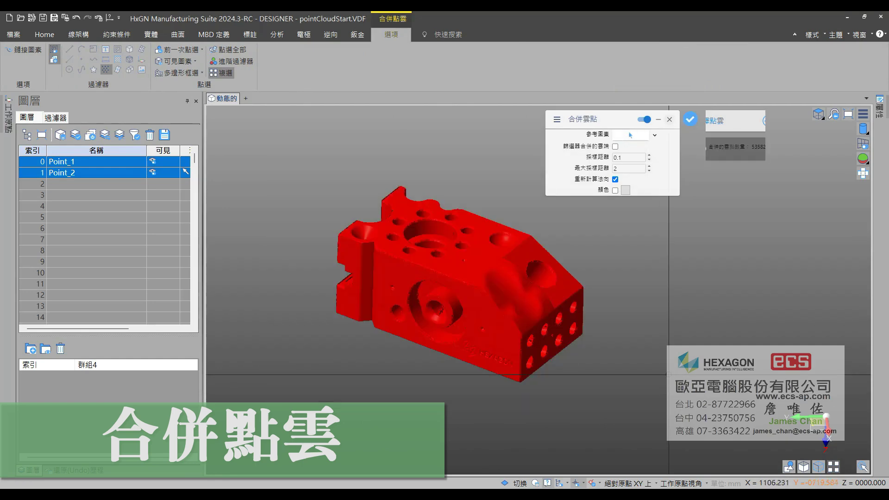
pyautogui.moveTo(634, 316); pyautogui.dragTo(625, 279, button='middle')
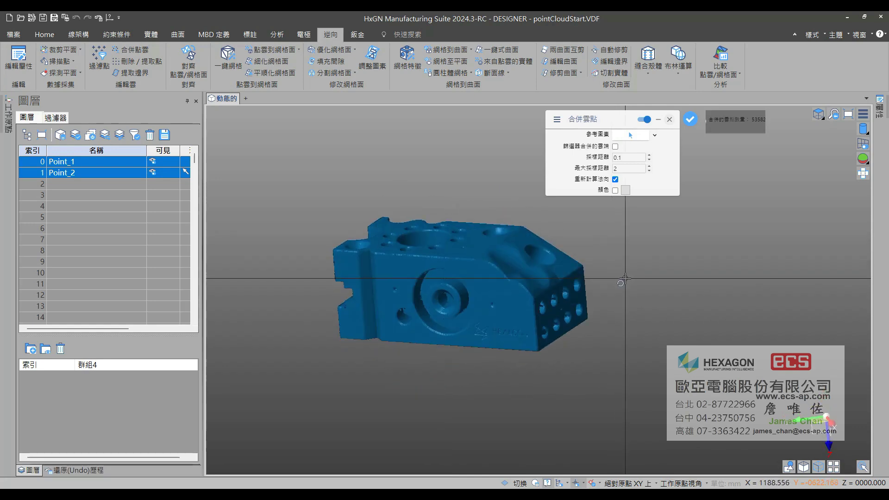
pyautogui.rightClick(655, 273)
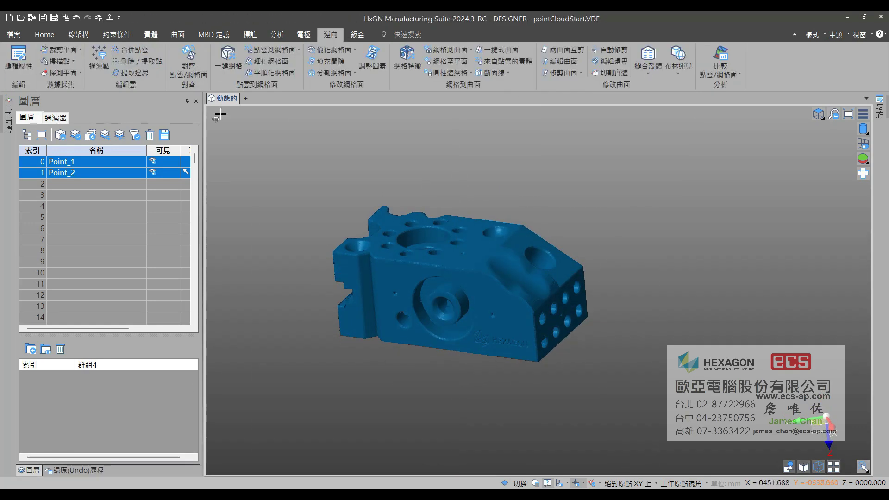
# - Display the structure tree and check the visibility of the Point_1 layer and the merged point set
pyautogui.click(858, 35)
pyautogui.click(833, 65)
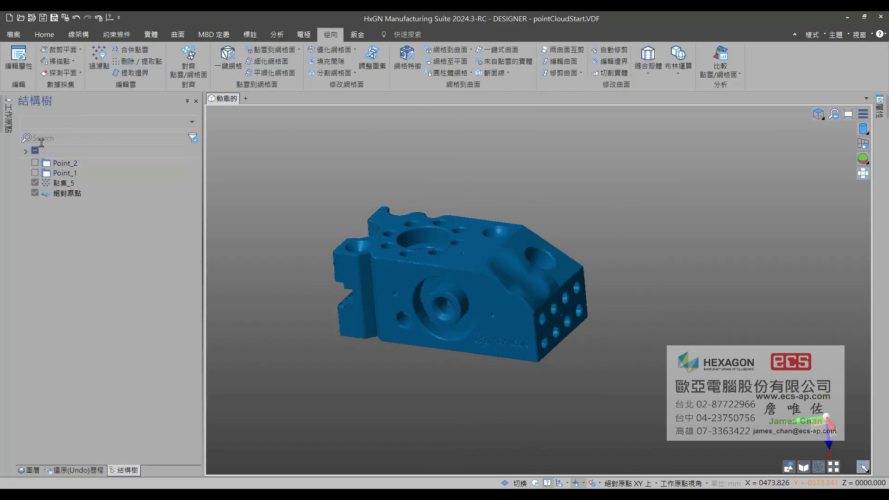
pyautogui.click(35, 174)
pyautogui.click(35, 172)
pyautogui.click(35, 183)
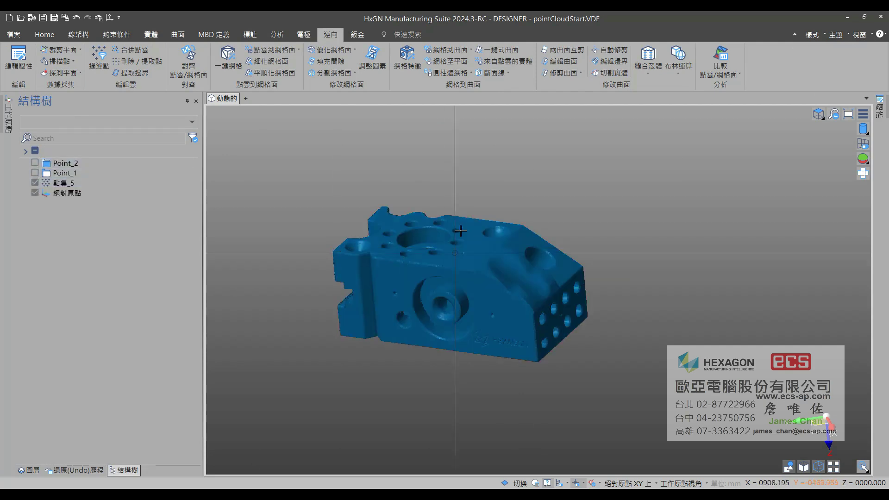
# - Filter the merged point set by regular sampling with a sampling distance of 1 and a maximum sampling distance of 2
pyautogui.click(100, 53)
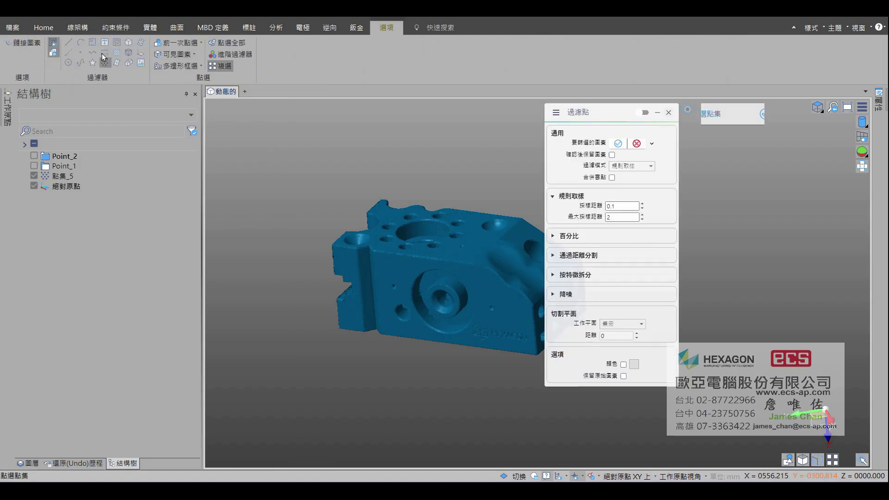
pyautogui.scroll(10, 421, 270)
pyautogui.scroll(-10, 420, 270)
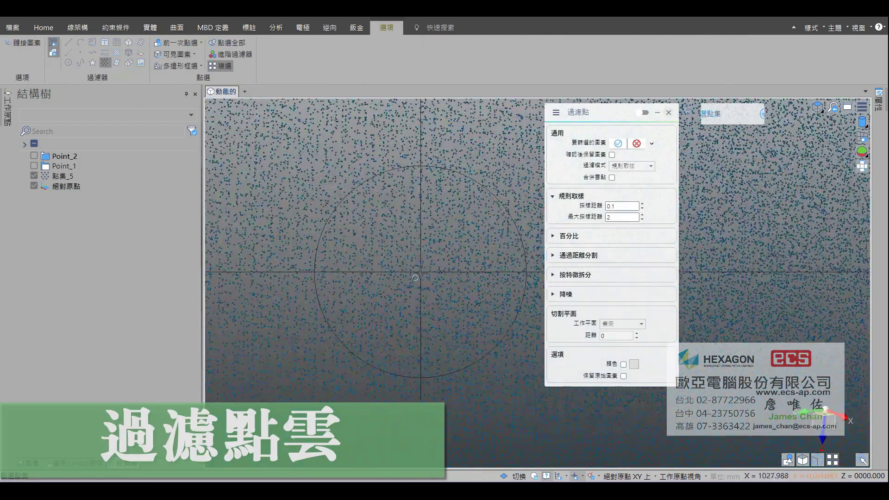
pyautogui.click(348, 206)
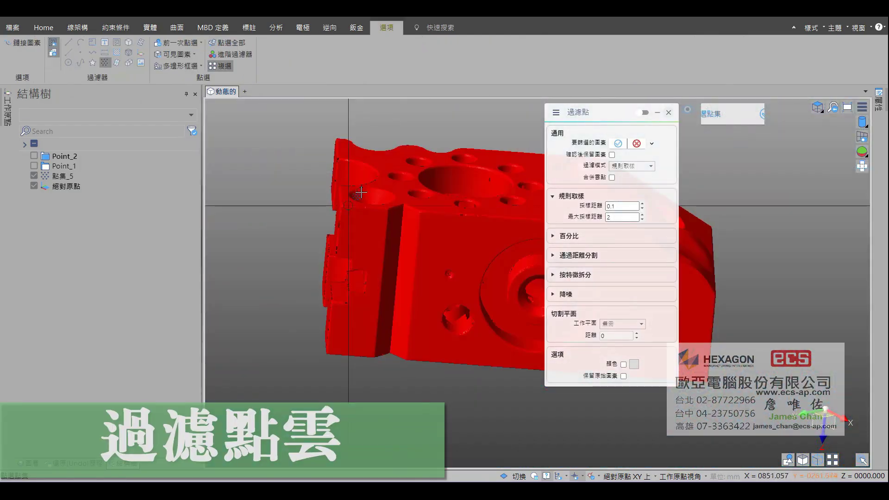
pyautogui.click(609, 206)
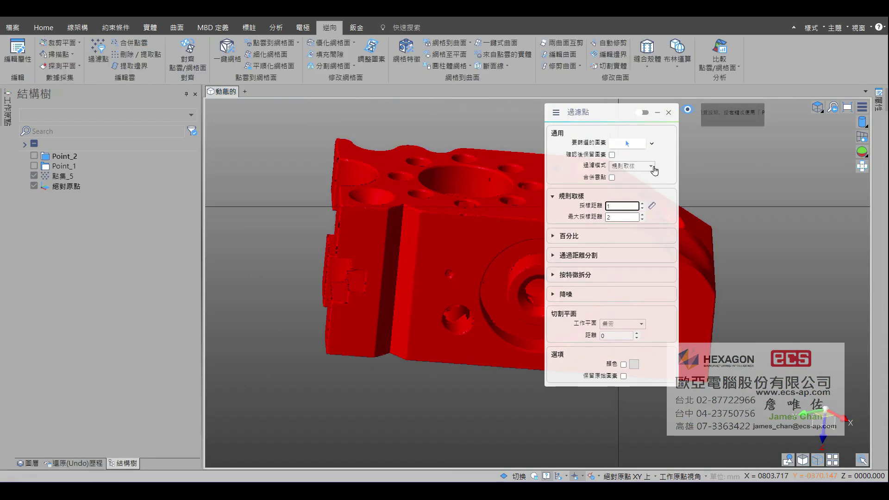
pyautogui.click(689, 111)
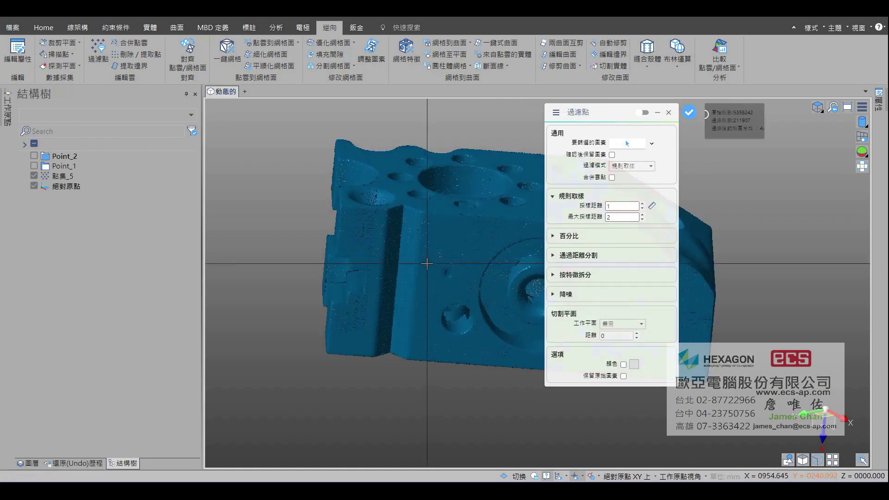
# - Set the filter's sampling distance to 0.1, recalculate and accept the filtered point set
pyautogui.scroll(5, 427, 257)
pyautogui.scroll(-3, 419, 257)
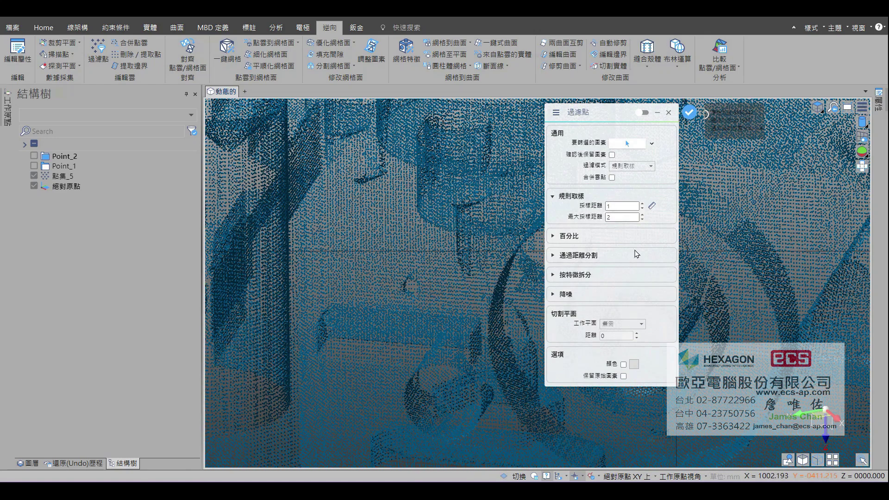
pyautogui.scroll(-5, 701, 250)
pyautogui.scroll(2, 776, 137)
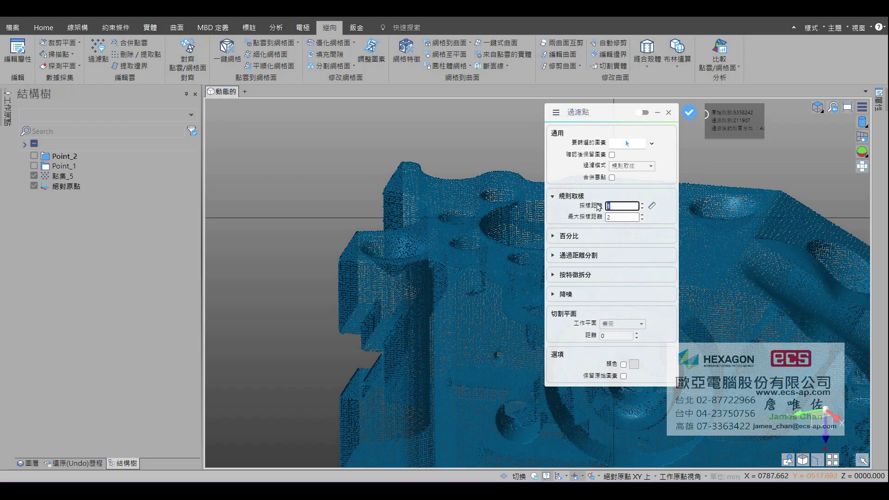
pyautogui.write('.1')
pyautogui.click(688, 112)
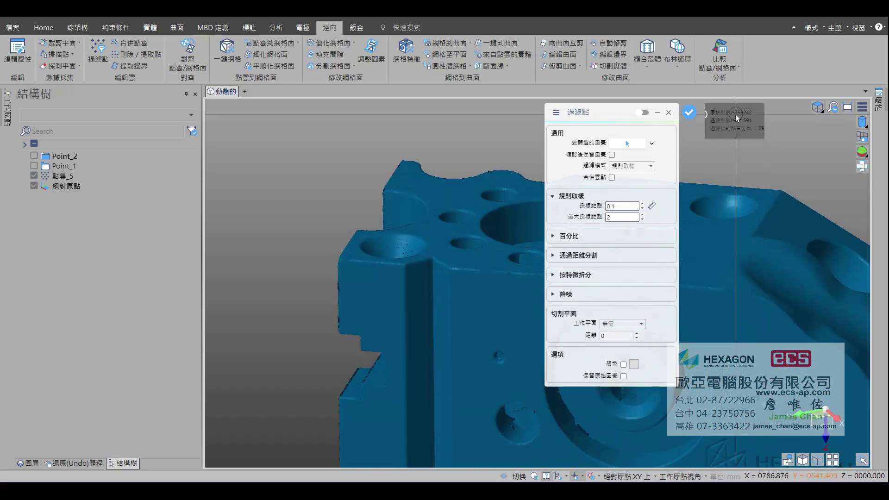
pyautogui.click(688, 112)
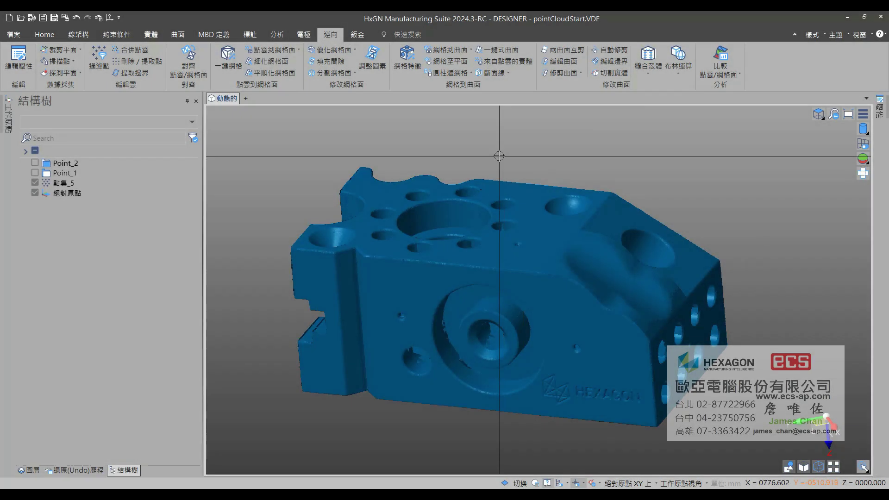
# - Create a mesh from the filtered point cloud, keeping the original entity
pyautogui.click(299, 49)
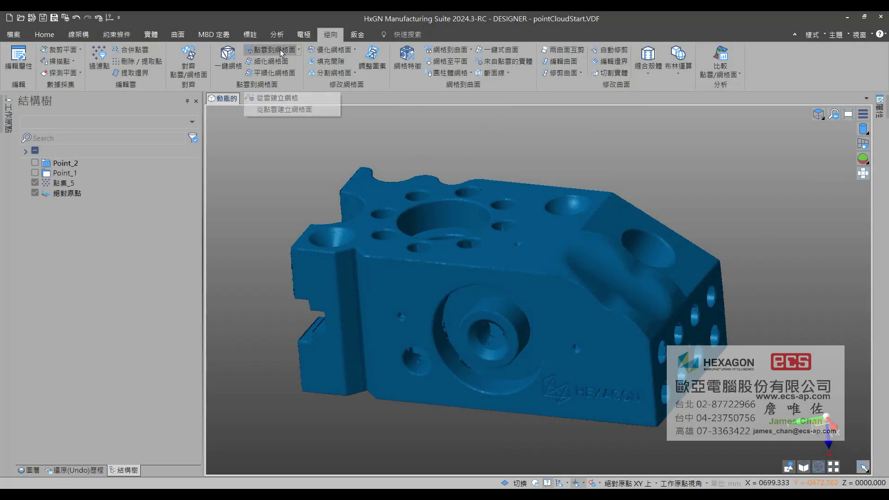
pyautogui.click(268, 100)
pyautogui.click(462, 242)
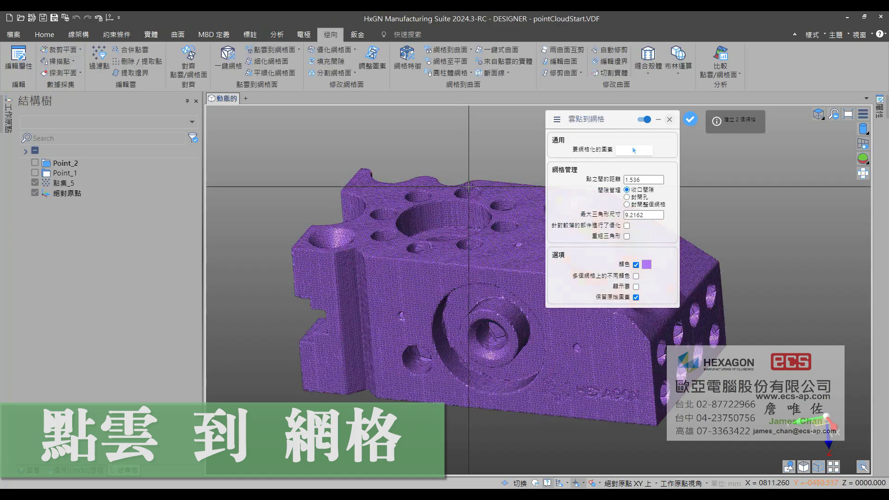
# - Enable triangle reorganisation and thin-part optimisation for the mesh and accept the result
pyautogui.scroll(8, 544, 342)
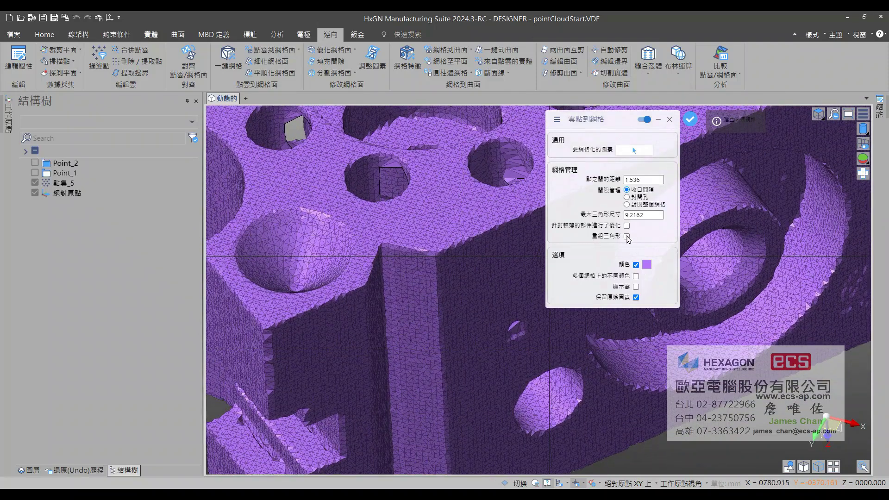
pyautogui.click(627, 236)
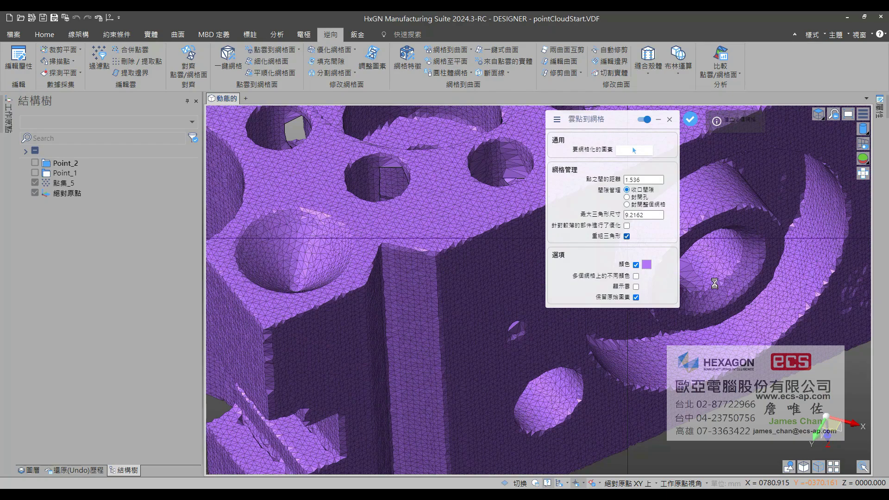
pyautogui.scroll(-3, 760, 325)
pyautogui.moveTo(491, 362); pyautogui.dragTo(495, 341, button='middle')
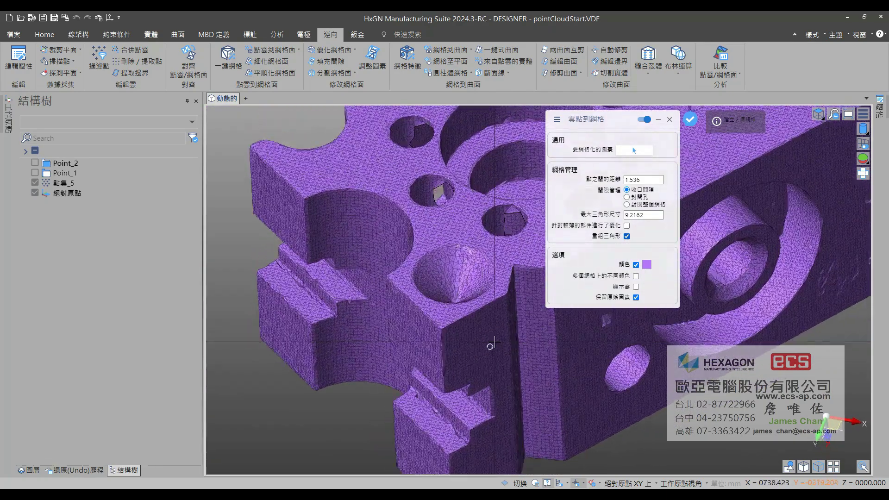
pyautogui.click(627, 226)
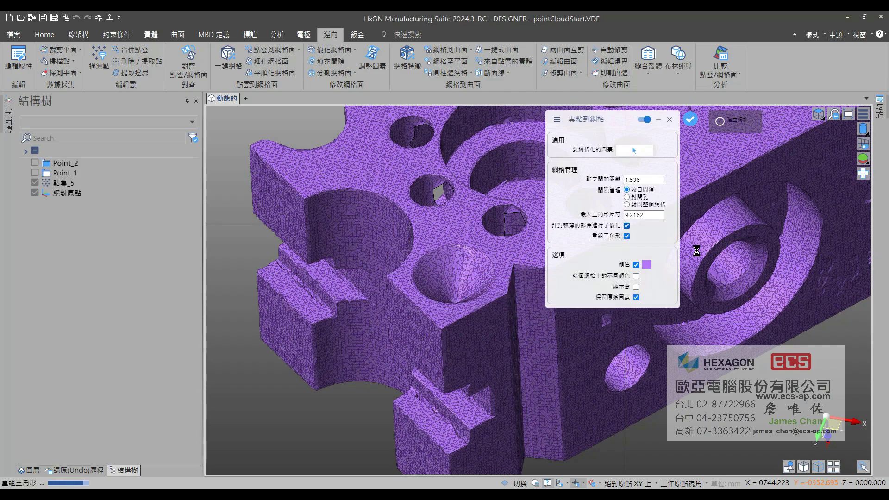
pyautogui.moveTo(478, 305); pyautogui.dragTo(466, 373, button='middle')
pyautogui.rightClick(380, 315)
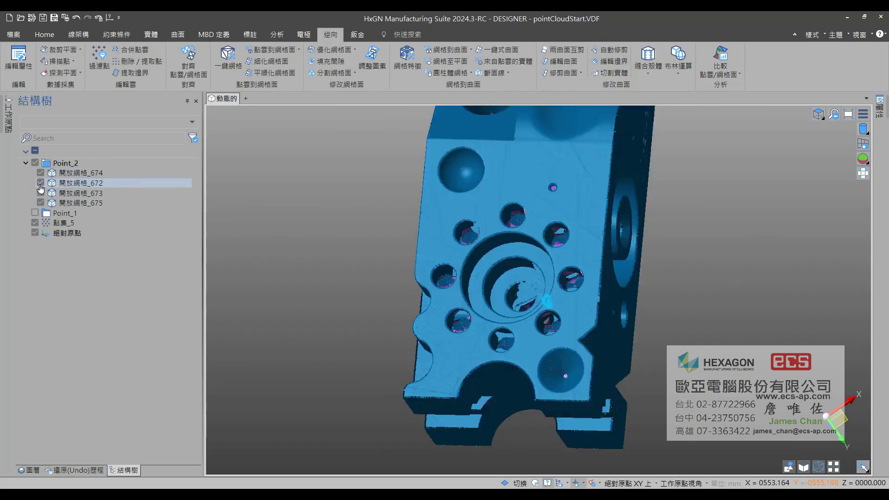
# - Hide the point set and toggle the open meshes under Point_2 to tell the main mesh from the small stray ones
pyautogui.click(40, 194)
pyautogui.click(36, 223)
pyautogui.moveTo(340, 271); pyautogui.dragTo(310, 222, button='middle')
pyautogui.click(40, 193)
pyautogui.click(41, 183)
pyautogui.click(41, 183)
pyautogui.moveTo(356, 307); pyautogui.dragTo(392, 315, button='middle')
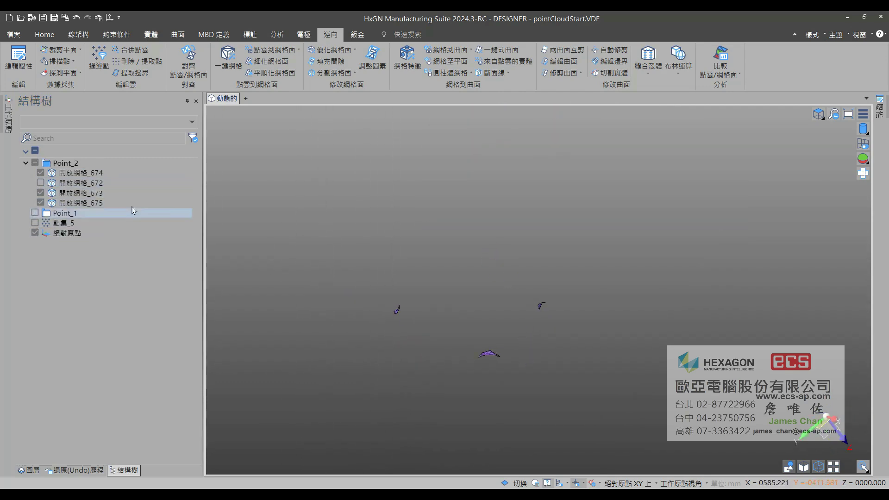
pyautogui.click(40, 183)
pyautogui.scroll(10, 477, 298)
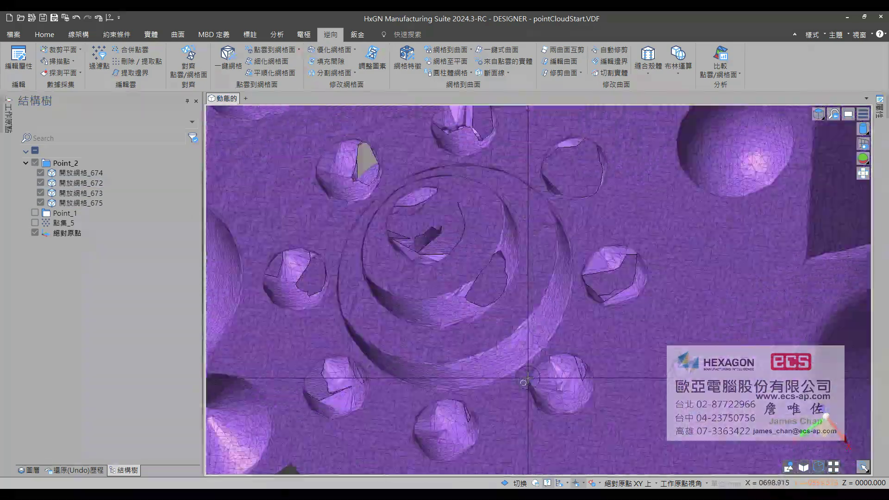
pyautogui.moveTo(528, 378); pyautogui.dragTo(494, 323, button='middle')
# - Hide the main open mesh, delete the three small stray meshes and show the main mesh again
pyautogui.click(41, 183)
pyautogui.scroll(-4, 535, 313)
pyautogui.press('Delete')
pyautogui.moveTo(417, 201); pyautogui.dragTo(580, 333)
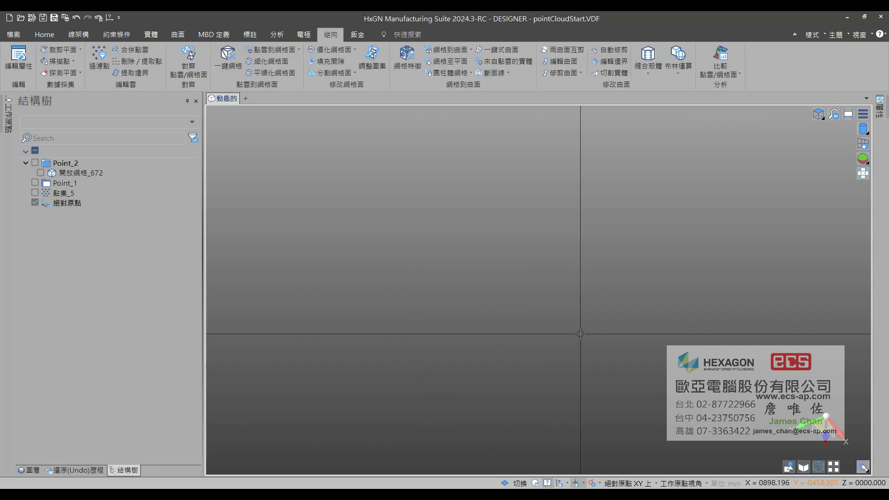
pyautogui.click(40, 173)
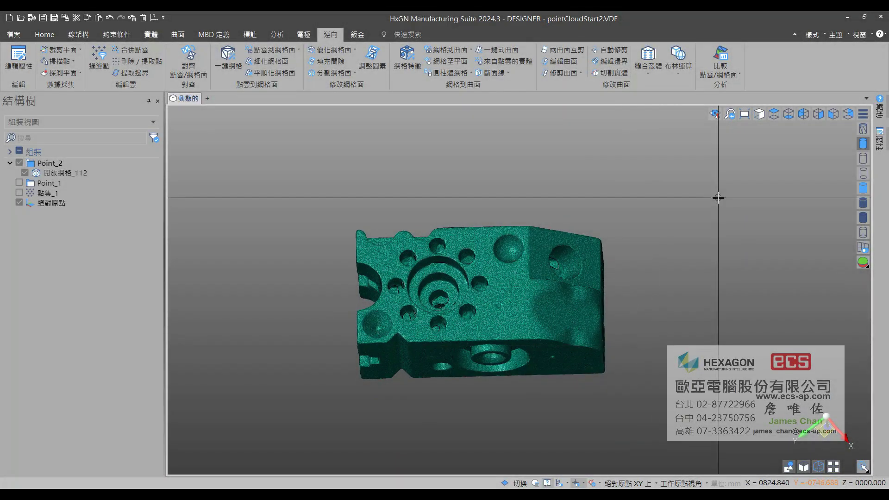
# - Fit a plane to the block mesh's top face from seed points with a maximum distance of 0.1 and a plane extension of 15
pyautogui.click(443, 63)
pyautogui.click(485, 314)
pyautogui.moveTo(475, 207); pyautogui.dragTo(465, 213, button='middle')
pyautogui.moveTo(408, 313); pyautogui.dragTo(397, 327)
pyautogui.rightClick(408, 396)
# - Fit a plane through the block's four end pads, selecting their triangles with a maximum angle deviation of 1 and a plane extension of 15
pyautogui.moveTo(412, 392); pyautogui.dragTo(401, 333, button='middle')
pyautogui.click(419, 308)
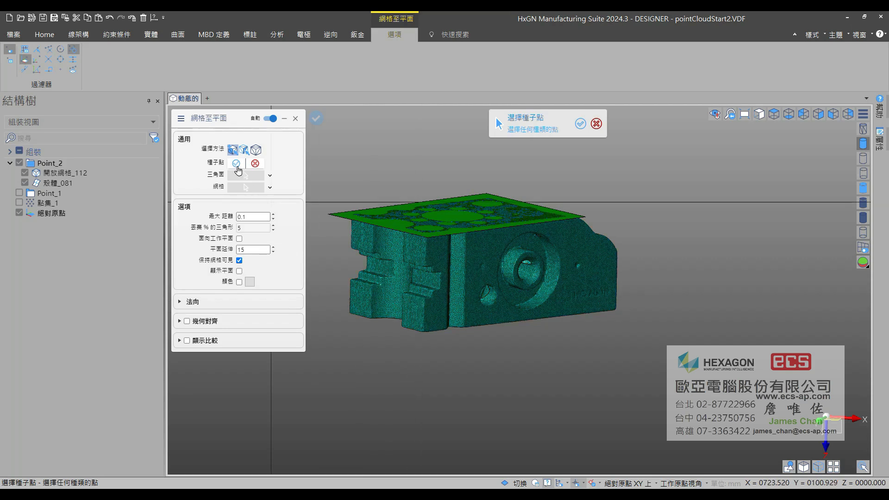
pyautogui.rightClick(339, 291)
pyautogui.click(357, 298)
pyautogui.rightClick(357, 299)
pyautogui.click(412, 303)
pyautogui.rightClick(411, 303)
pyautogui.click(412, 249)
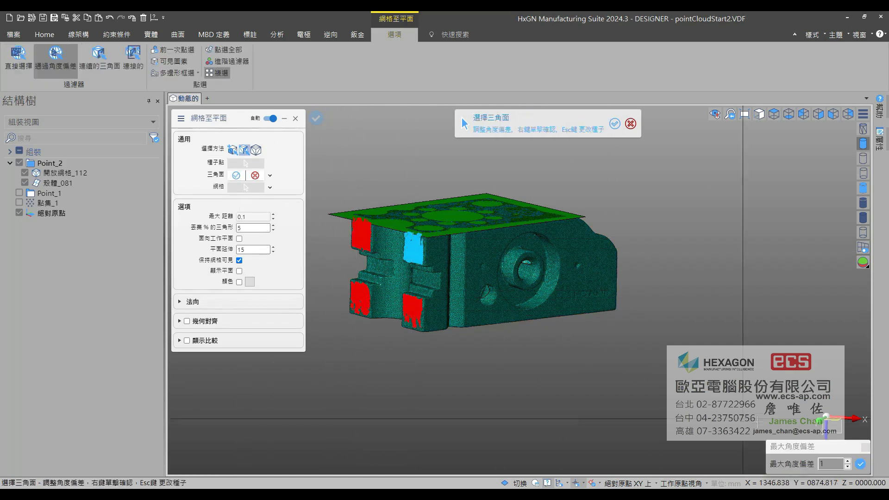
pyautogui.click(848, 461)
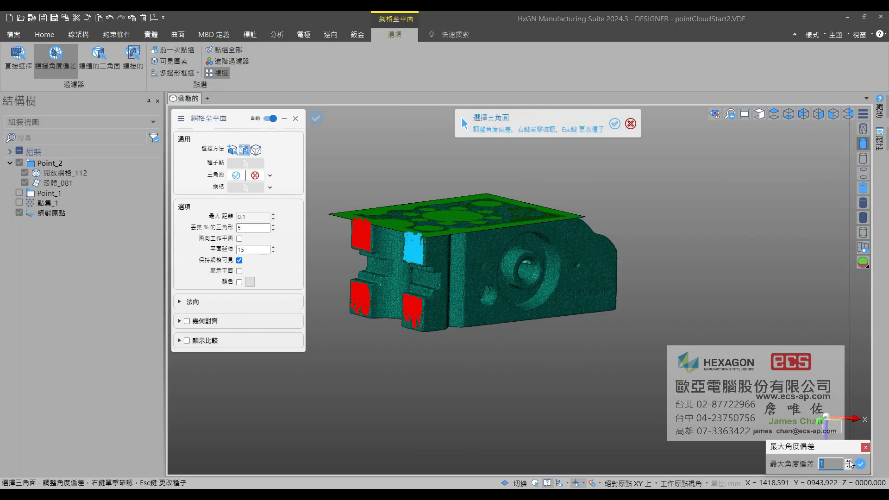
pyautogui.rightClick(575, 397)
pyautogui.rightClick(573, 397)
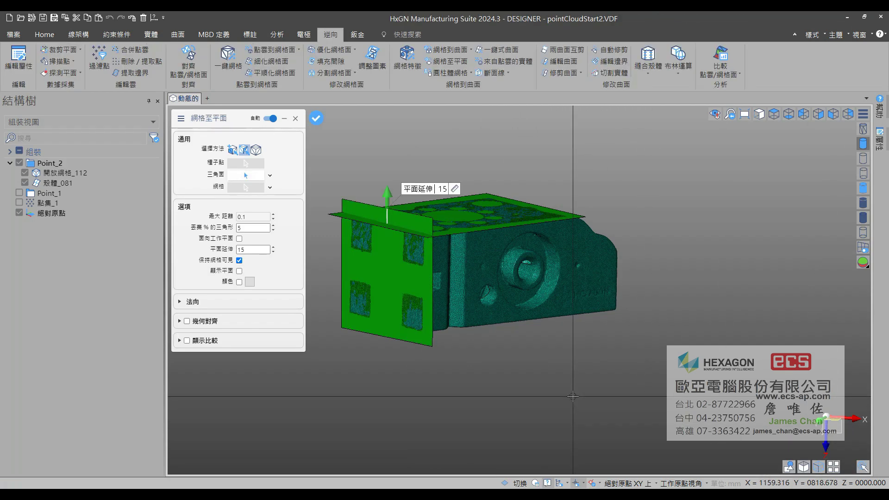
# - Fit a plane to the block's bored side face, selecting the triangles of both flat areas with a maximum angle deviation of 2
pyautogui.rightClick(660, 368)
pyautogui.moveTo(663, 369); pyautogui.dragTo(573, 314, button='middle')
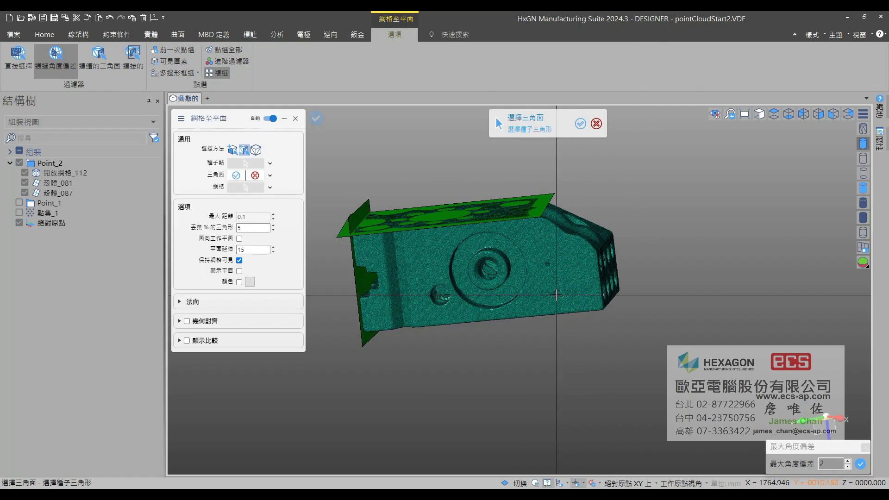
pyautogui.click(532, 274)
pyautogui.click(369, 248)
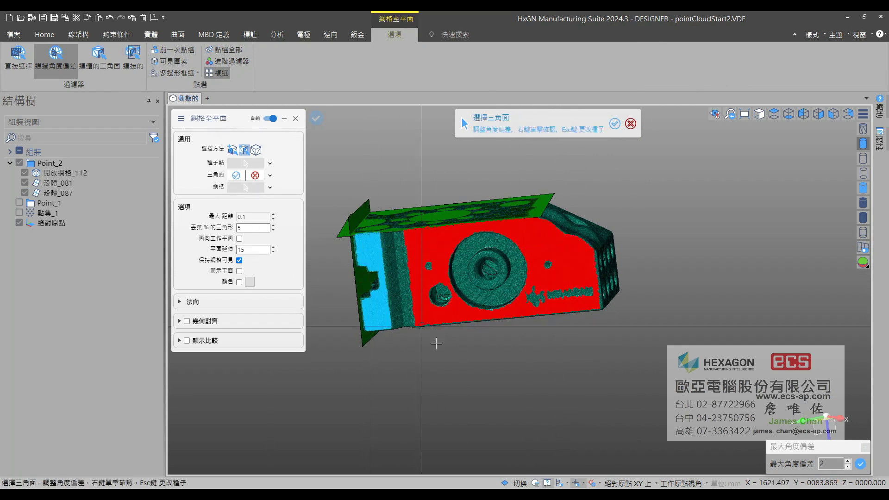
pyautogui.rightClick(453, 364)
pyautogui.rightClick(452, 364)
pyautogui.moveTo(452, 363); pyautogui.dragTo(645, 337, button='middle')
pyautogui.rightClick(645, 337)
pyautogui.rightClick(635, 332)
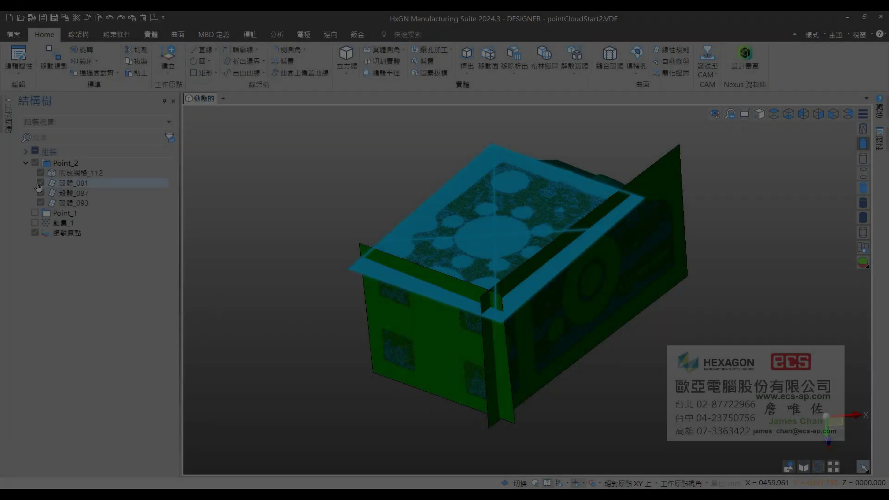
# - Hide the three fitted planes and create a solid rectangular stock box around the block mesh with the minimum box option
pyautogui.click(40, 193)
pyautogui.click(40, 203)
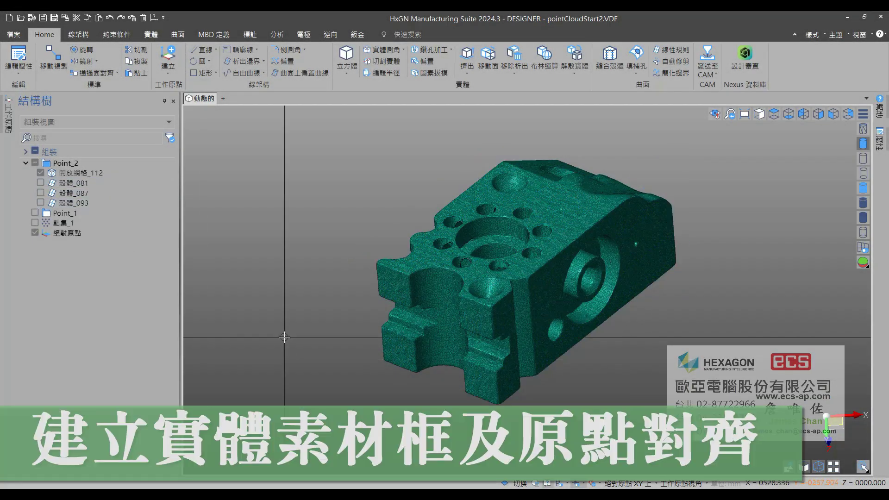
pyautogui.click(276, 36)
pyautogui.click(320, 58)
pyautogui.click(492, 207)
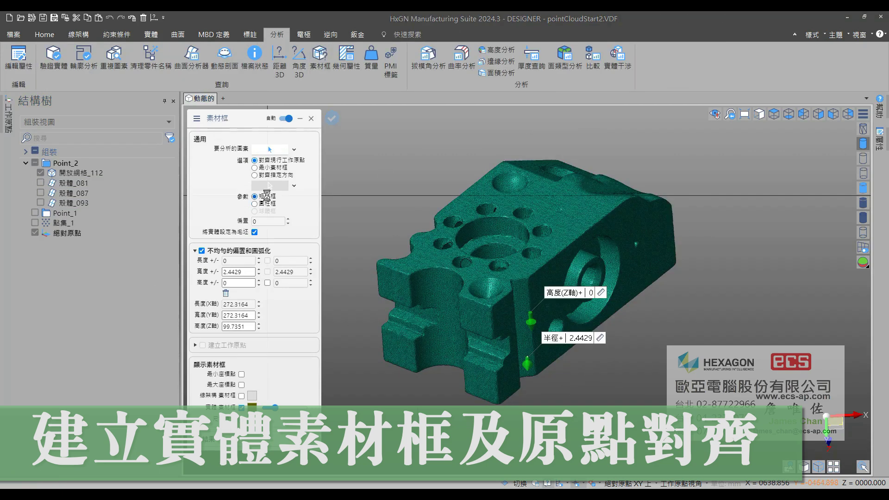
pyautogui.click(332, 118)
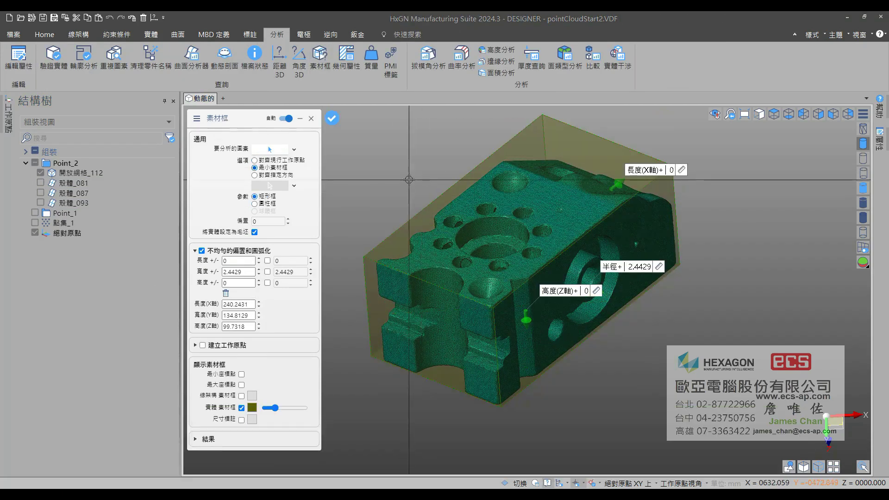
pyautogui.click(311, 119)
# - Show the three fitted planes again and replace the stock solid's end face with the plane through the four pads
pyautogui.click(40, 194)
pyautogui.click(41, 203)
pyautogui.click(41, 213)
pyautogui.moveTo(238, 253)
pyautogui.mouseDown(button='middle')
pyautogui.moveTo(254, 250)
pyautogui.moveTo(230, 207)
pyautogui.moveTo(241, 246)
pyautogui.mouseUp(button='middle')
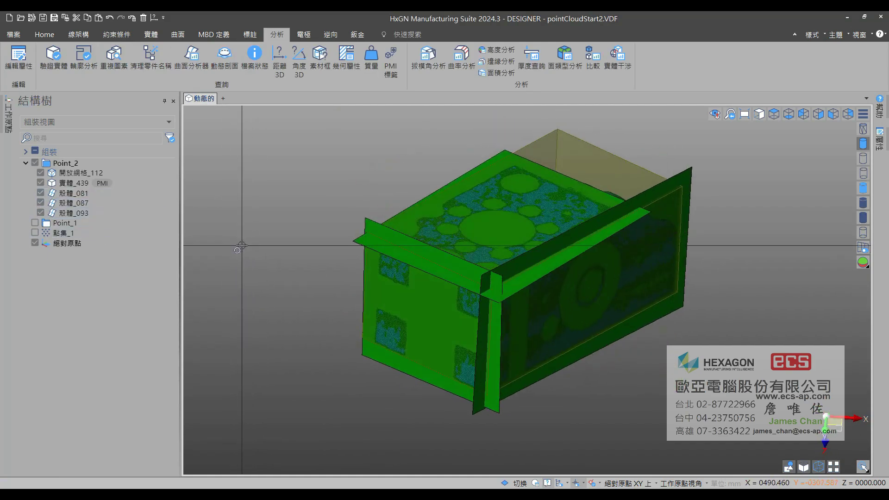
pyautogui.scroll(3, 300, 228)
pyautogui.rightClick(274, 222)
pyautogui.click(404, 108)
pyautogui.click(148, 36)
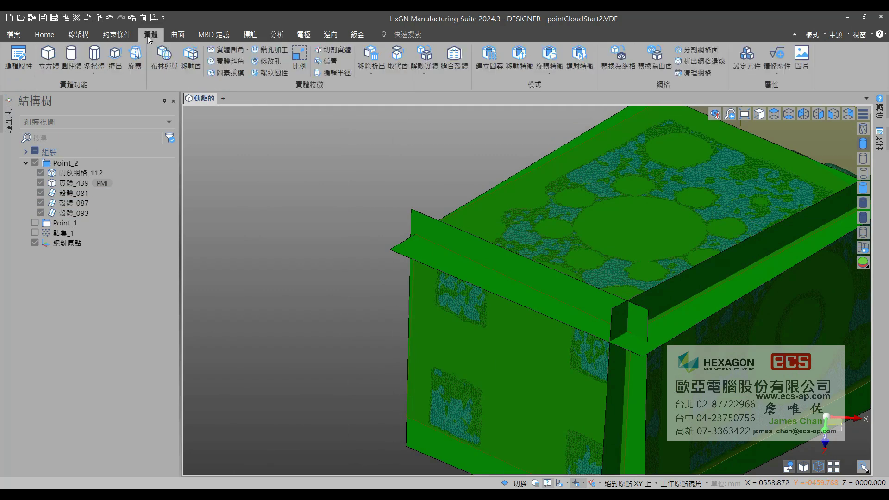
pyautogui.click(403, 67)
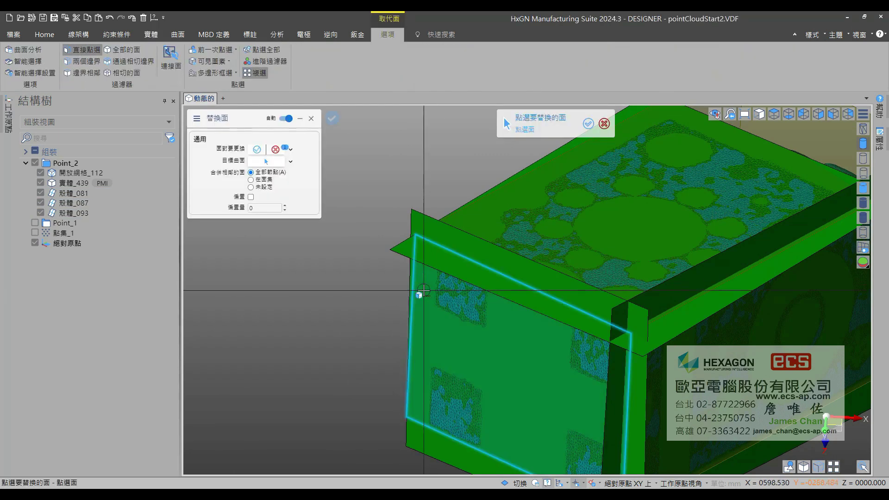
pyautogui.click(417, 292)
# - Replace the stock solid's top face with the plane fitted to the block's top
pyautogui.scroll(-3, 430, 227)
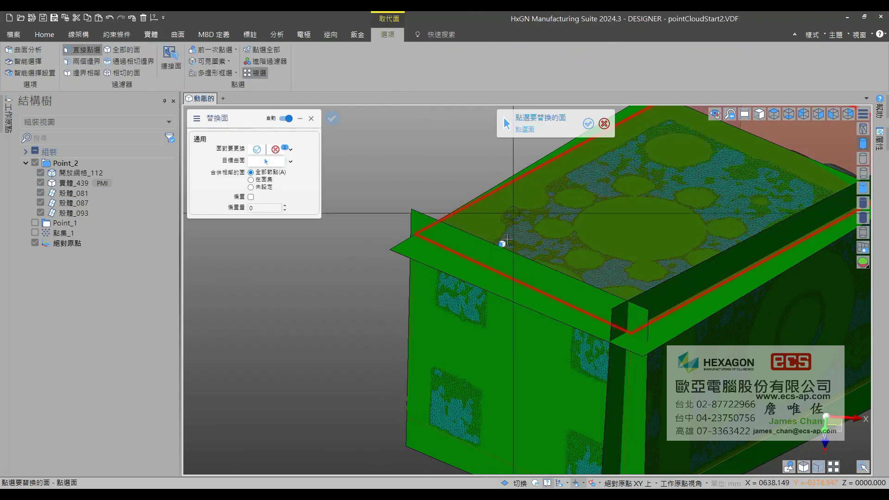
pyautogui.scroll(2, 581, 168)
pyautogui.click(593, 164)
pyautogui.rightClick(443, 194)
pyautogui.scroll(-3, 443, 194)
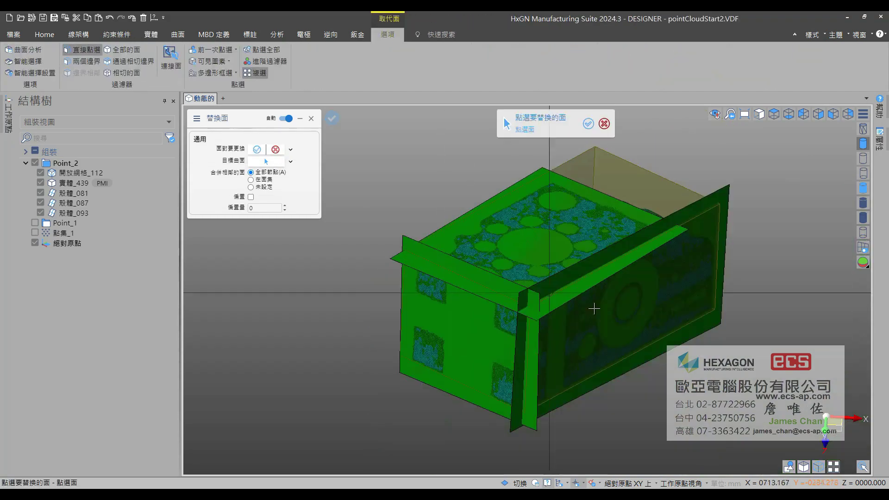
# - Replace the stock solid's long side face with the plane fitted to the bored side of the block
pyautogui.scroll(2, 713, 214)
pyautogui.click(713, 214)
pyautogui.scroll(3, 725, 195)
pyautogui.rightClick(724, 176)
pyautogui.click(724, 174)
pyautogui.rightClick(725, 176)
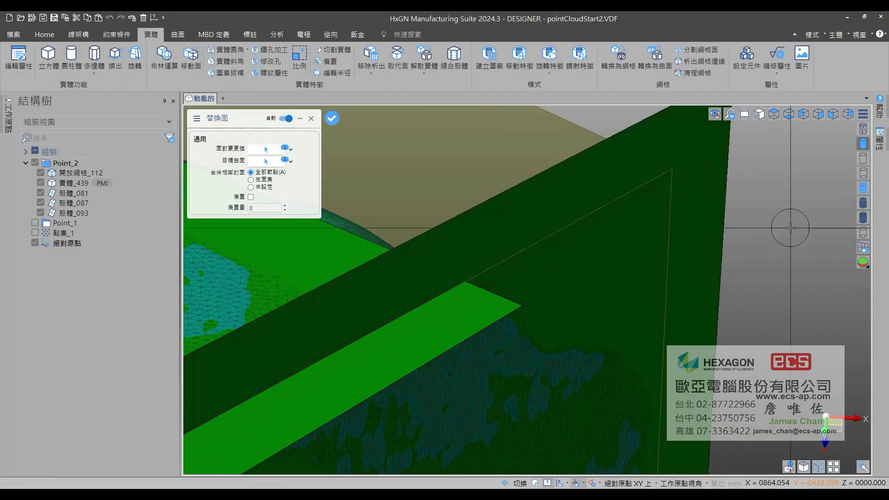
pyautogui.scroll(-3, 760, 235)
pyautogui.press('Escape')
# - Delete the three fitted planes, keeping only the block mesh and the stock solid under Point_2
pyautogui.press('Delete')
pyautogui.click(760, 202)
pyautogui.click(288, 297)
pyautogui.click(298, 270)
pyautogui.rightClick(297, 269)
pyautogui.press('Escape')
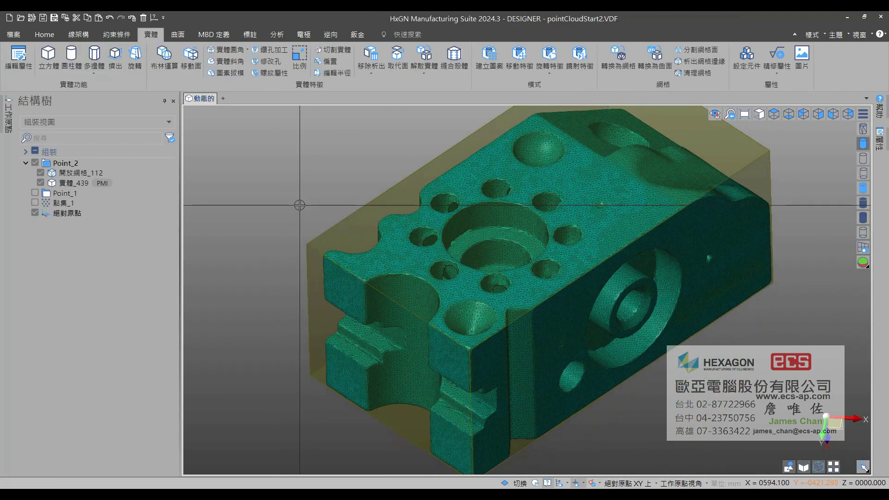
# - Create work origin WPL at the stock solid's upper front corner with X and Y along its edges, hiding the mesh while picking points
pyautogui.click(825, 415)
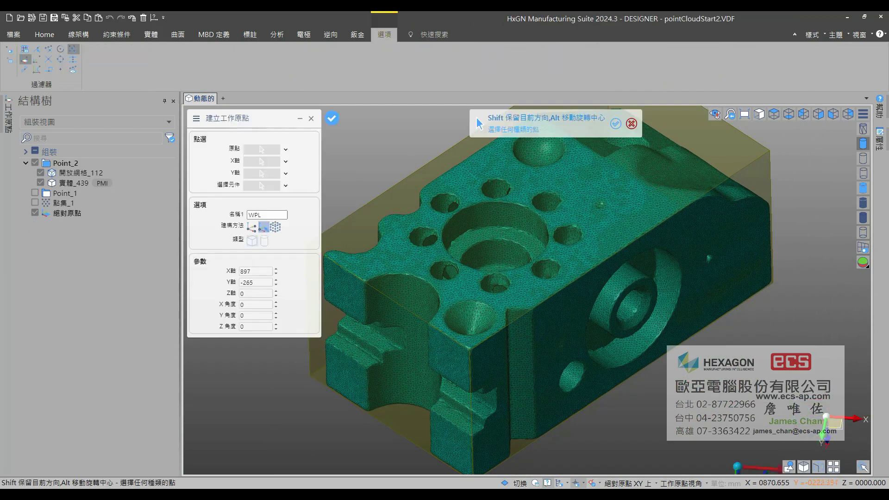
pyautogui.click(252, 226)
pyautogui.scroll(10, 453, 338)
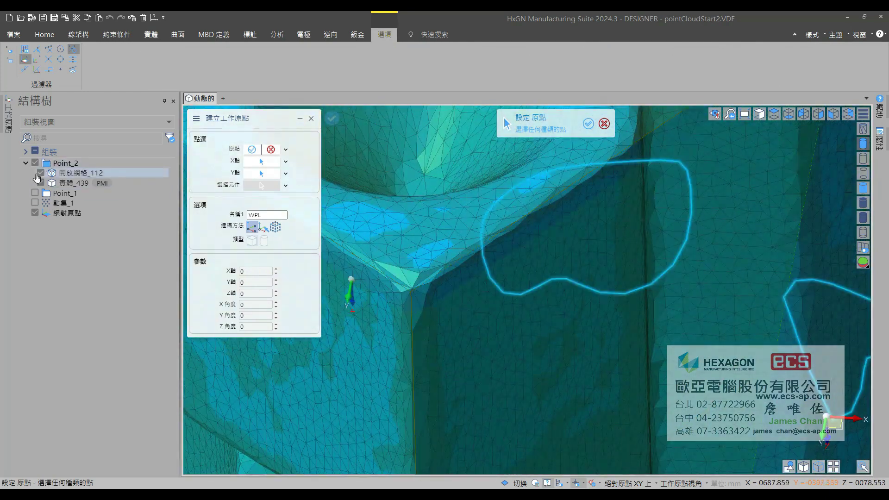
pyautogui.click(40, 173)
pyautogui.scroll(5, 410, 293)
pyautogui.click(411, 292)
pyautogui.scroll(-3, 509, 296)
pyautogui.click(577, 268)
pyautogui.click(361, 303)
pyautogui.scroll(-7, 577, 337)
pyautogui.click(42, 184)
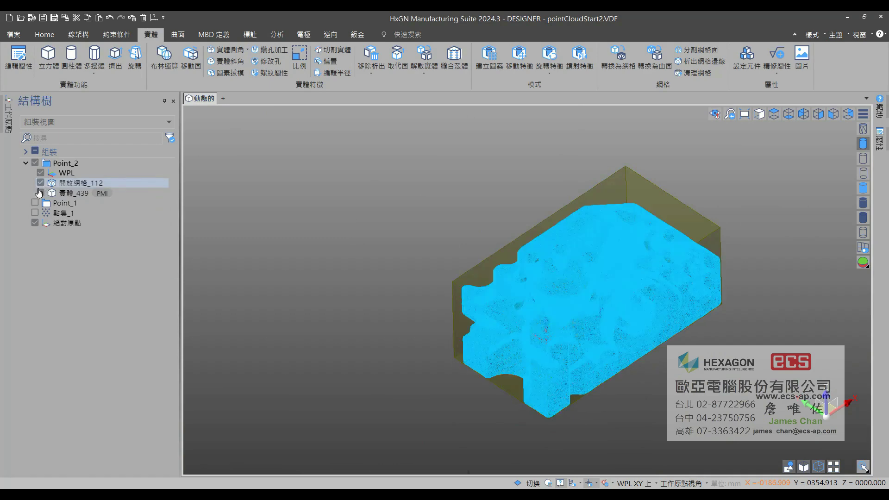
pyautogui.moveTo(354, 234); pyautogui.dragTo(312, 219, button='middle')
# - Align the block mesh and stock solid by moving them from the WPL origin to the absolute origin
pyautogui.click(49, 36)
pyautogui.click(76, 73)
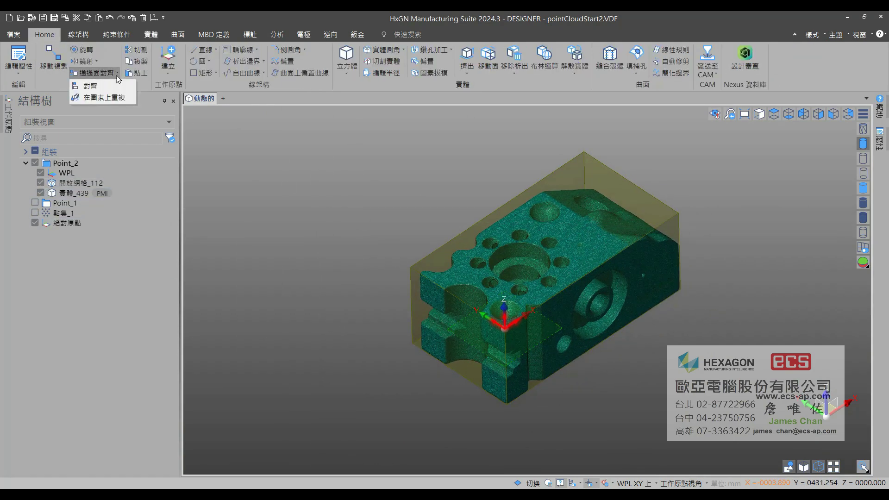
pyautogui.click(86, 85)
pyautogui.moveTo(389, 154); pyautogui.dragTo(686, 411)
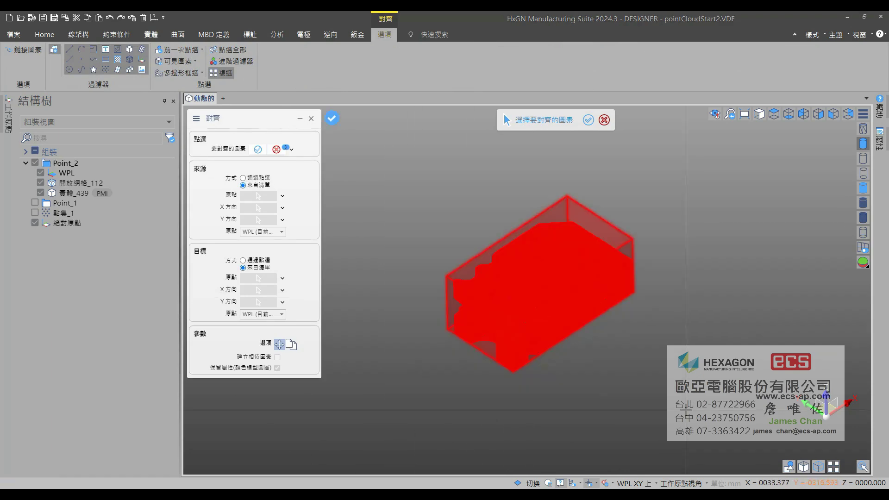
pyautogui.rightClick(685, 411)
pyautogui.click(280, 344)
pyautogui.click(262, 352)
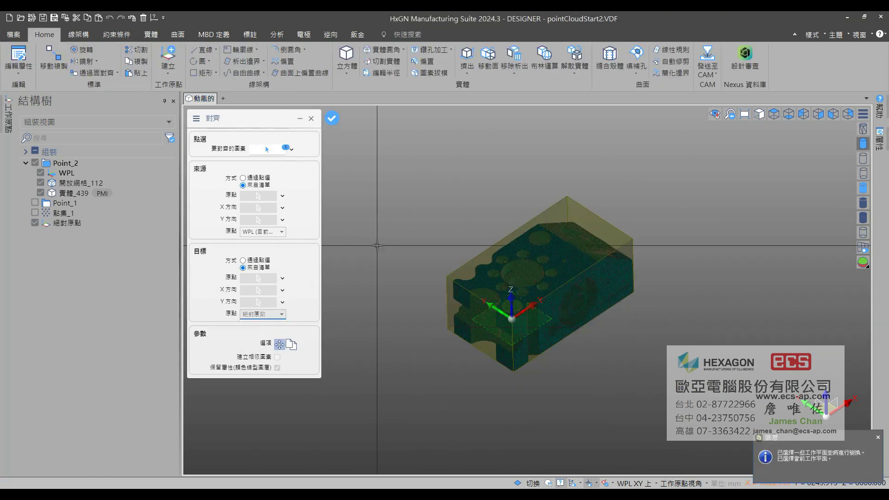